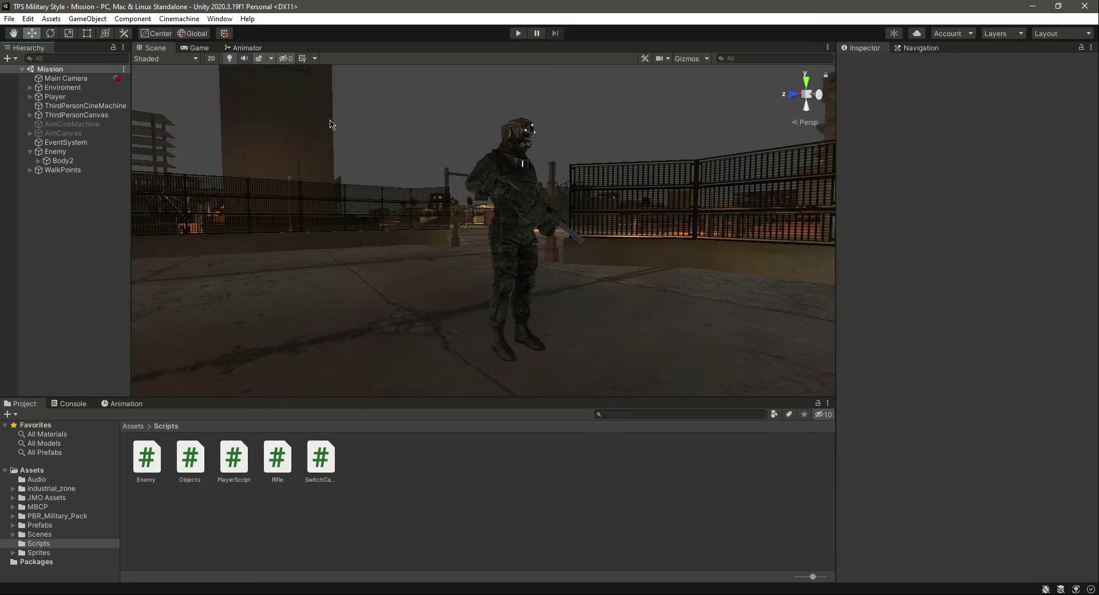
# Play-test the mission by walking the player up to the enemy to check its height on the ground, and stop the game.
pyautogui.click(518, 35)
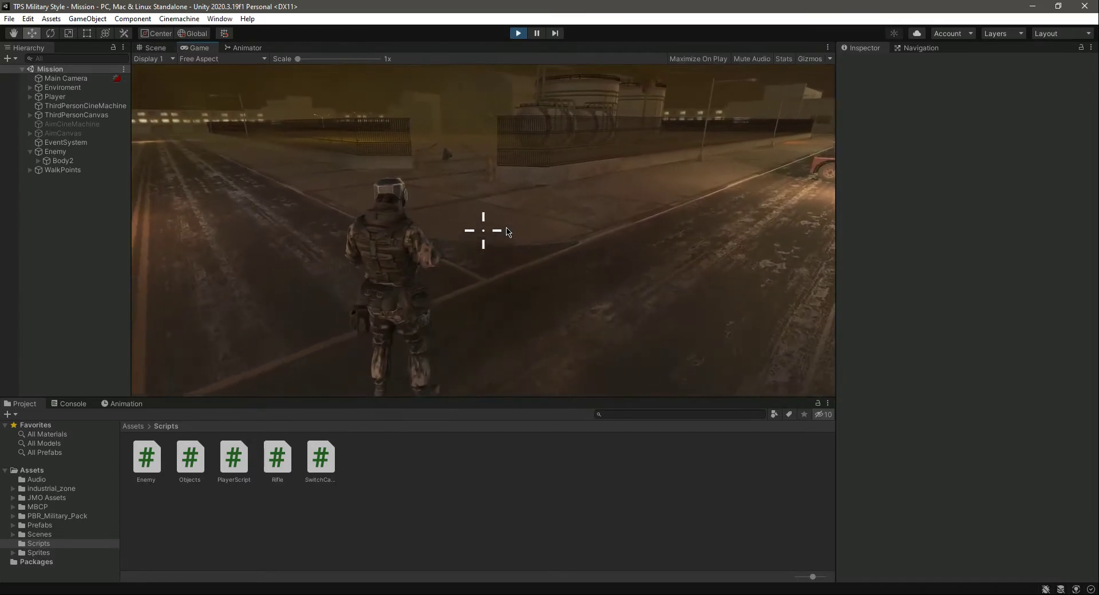
pyautogui.press('w')
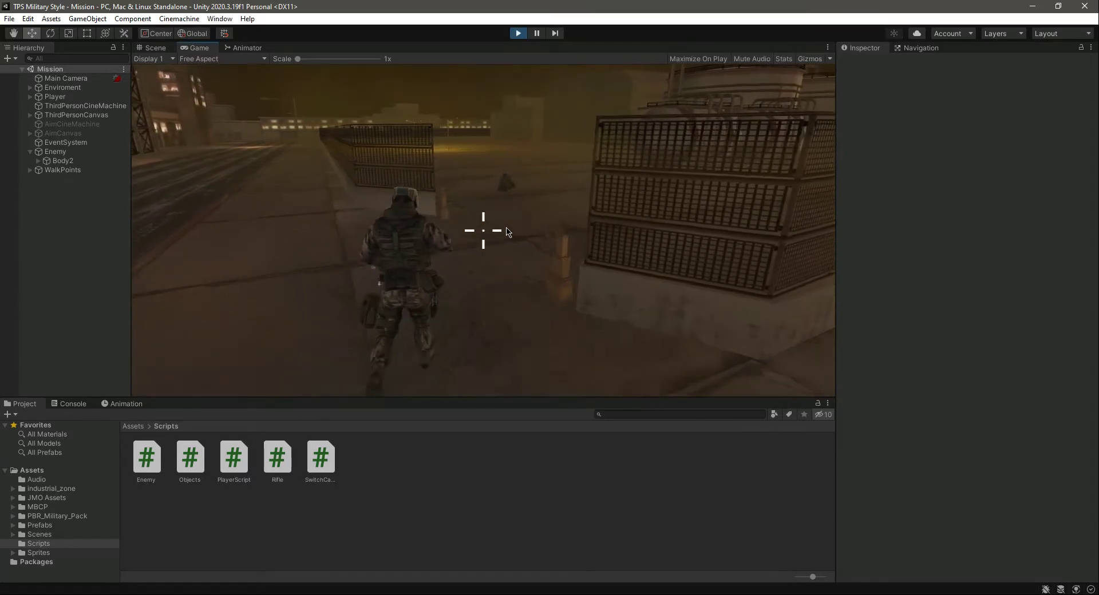
pyautogui.press('w')
pyautogui.press('d')
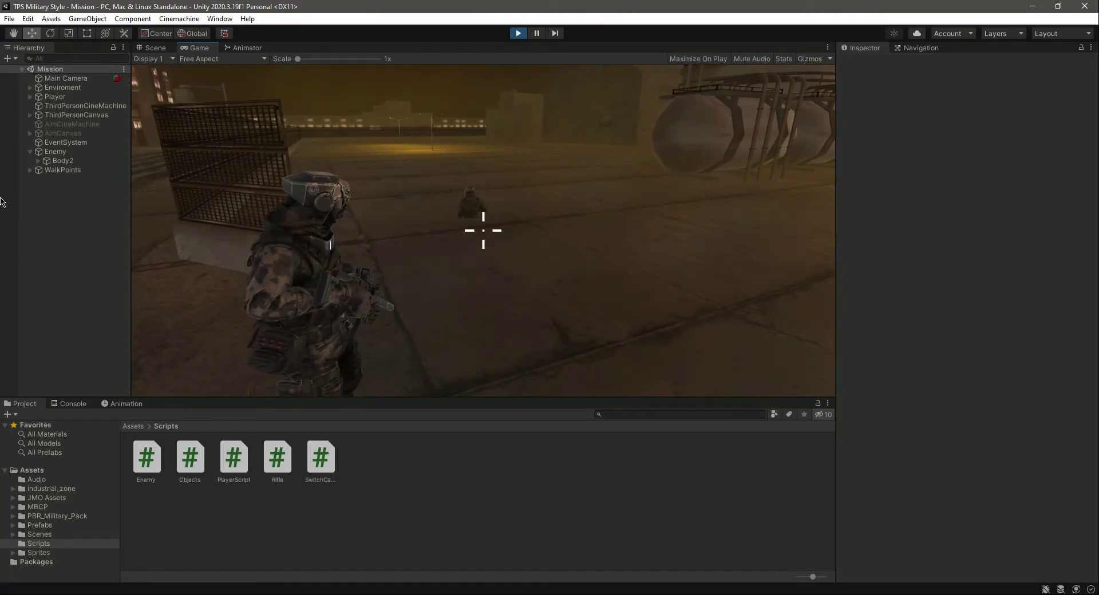
pyautogui.click(518, 34)
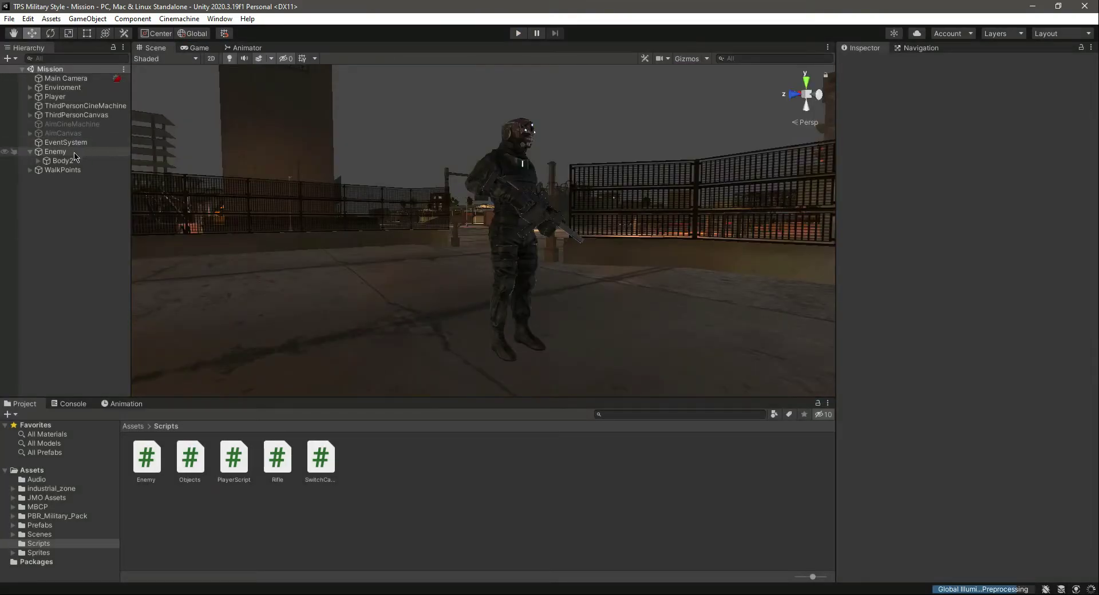
# Move Body2 out of the Enemy object to the root level of the Mission scene.
pyautogui.click(73, 153)
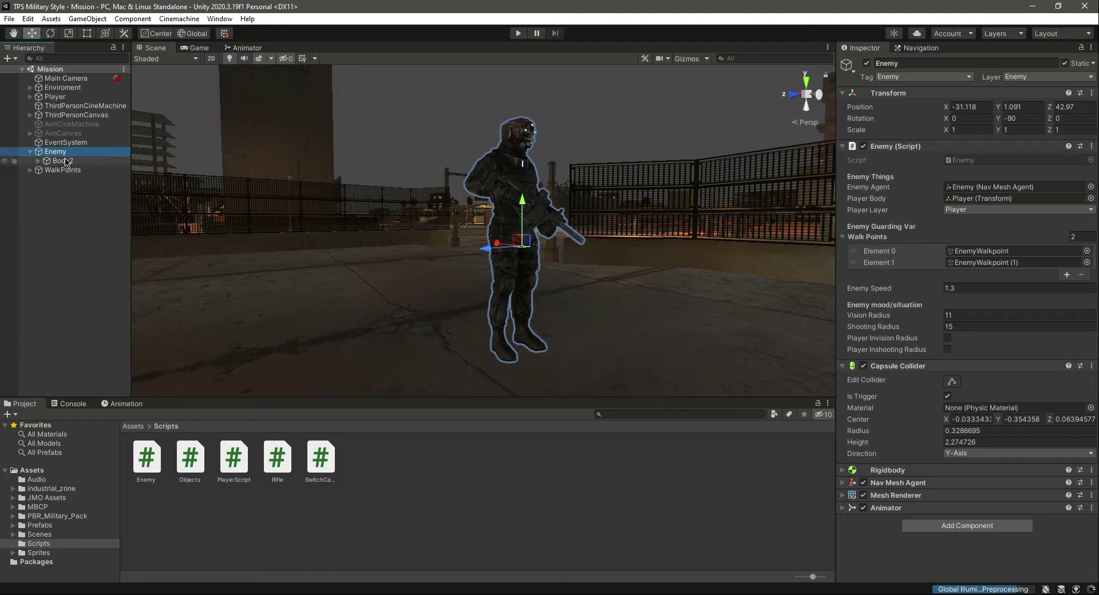
pyautogui.click(63, 161)
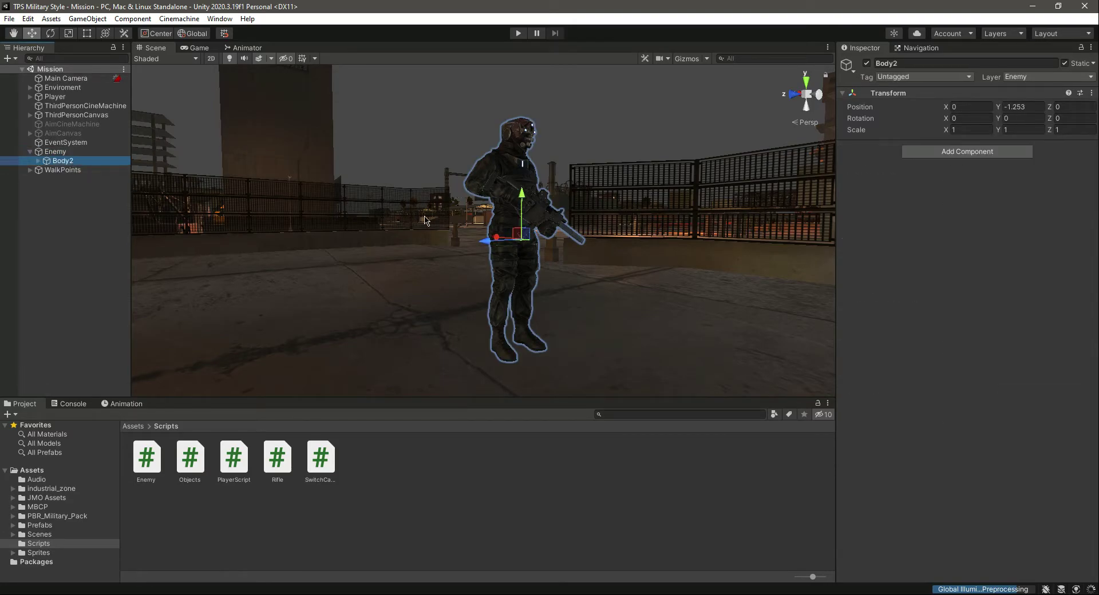
pyautogui.click(77, 153)
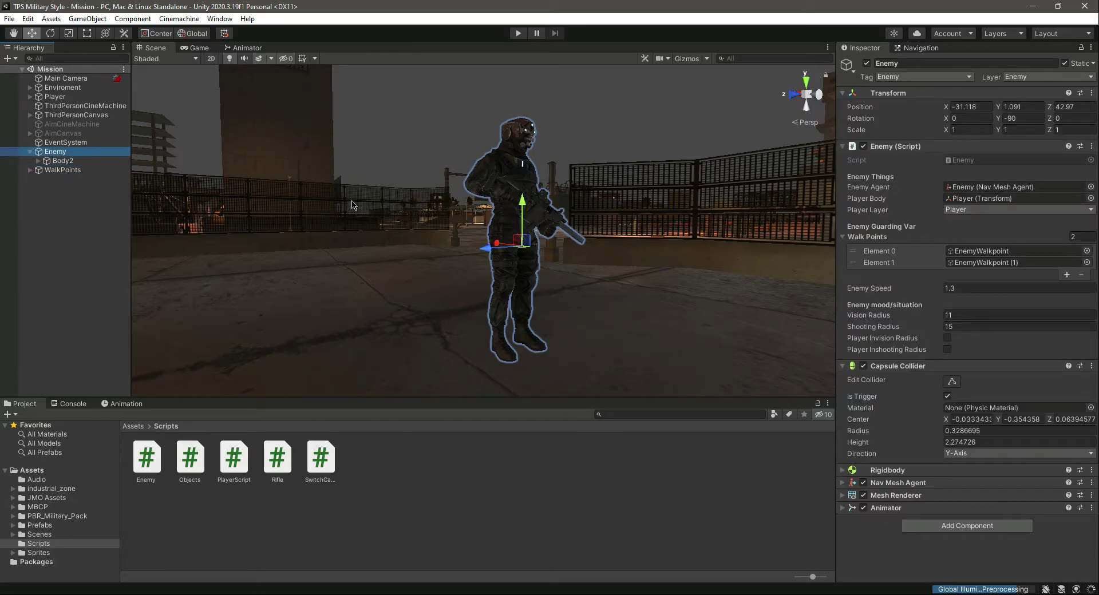
pyautogui.click(64, 162)
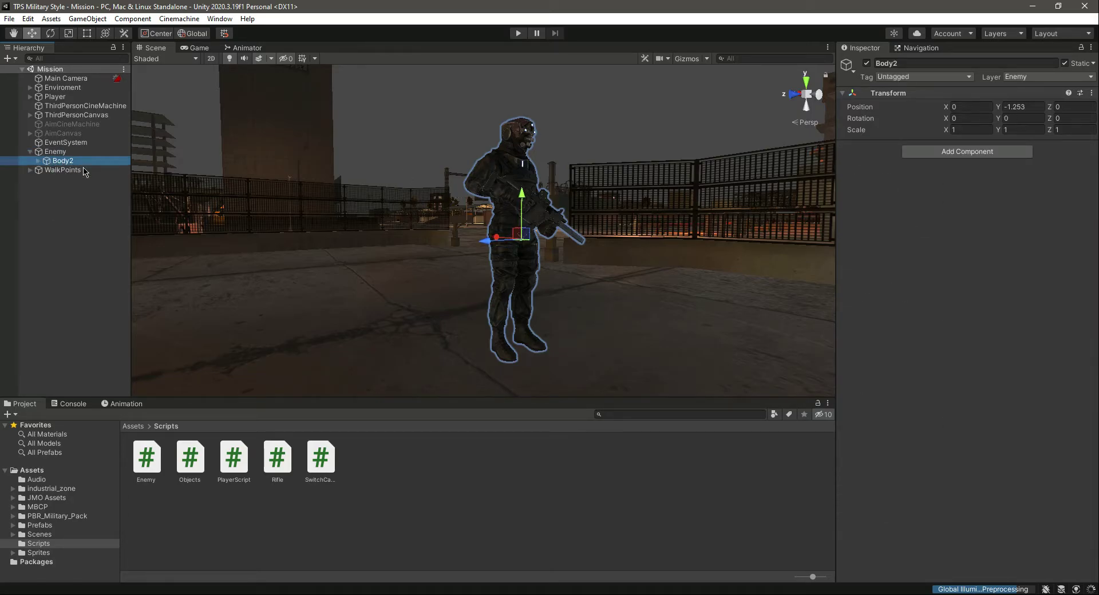
pyautogui.moveTo(63, 161); pyautogui.dragTo(71, 183)
# Lower the Enemy object without its body to a Y position of about 0.188.
pyautogui.click(67, 153)
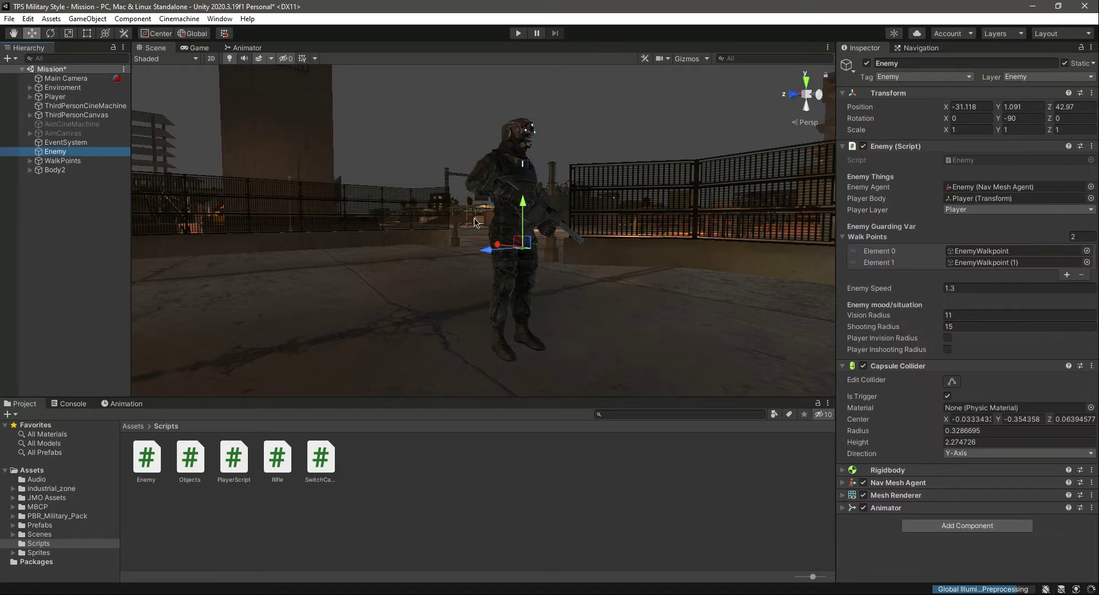
pyautogui.moveTo(523, 204); pyautogui.dragTo(523, 311)
pyautogui.press('w')
pyautogui.moveTo(573, 285); pyautogui.dragTo(457, 327, button='right')
pyautogui.press('d')
pyautogui.moveTo(452, 260); pyautogui.dragTo(449, 258)
# Make Body2 a child of Enemy again and save the scene.
pyautogui.click(55, 170)
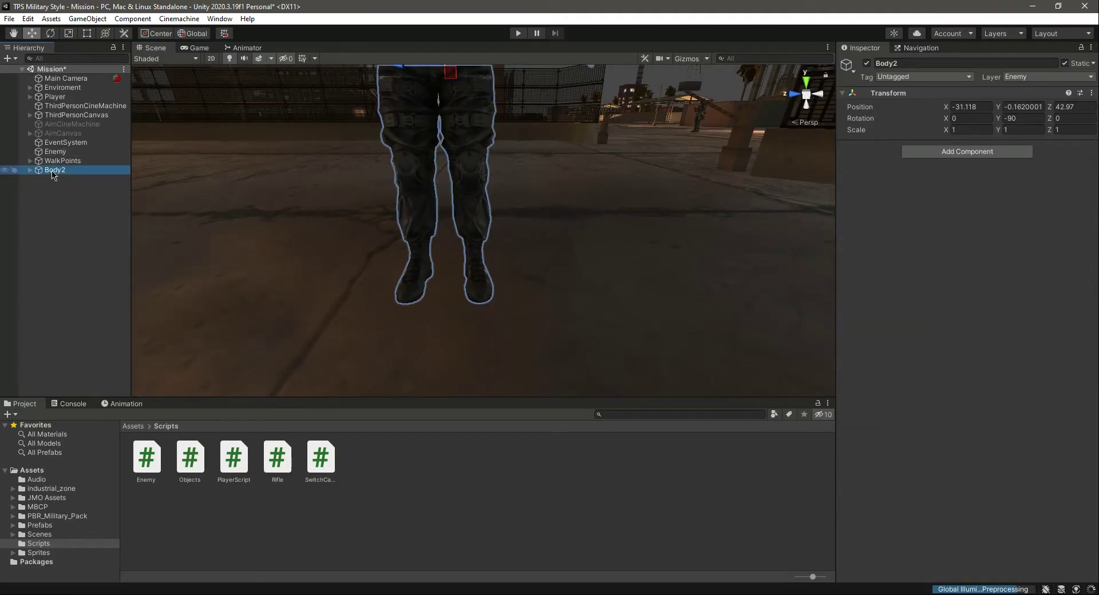
pyautogui.moveTo(52, 175); pyautogui.dragTo(64, 155)
pyautogui.click(53, 152)
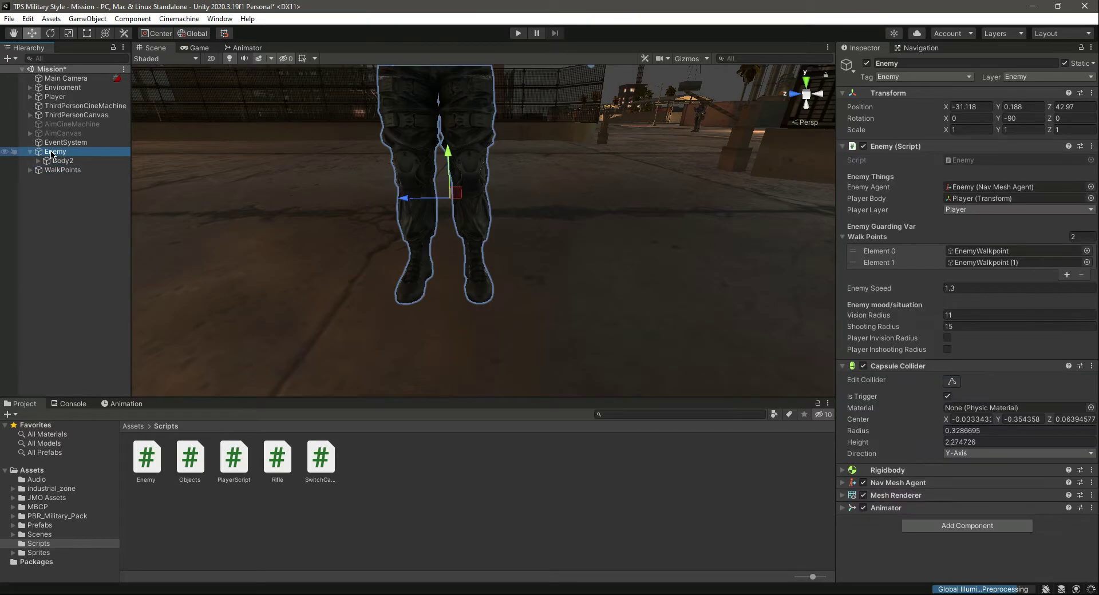
pyautogui.moveTo(355, 349); pyautogui.dragTo(372, 292, button='right')
pyautogui.click(55, 161)
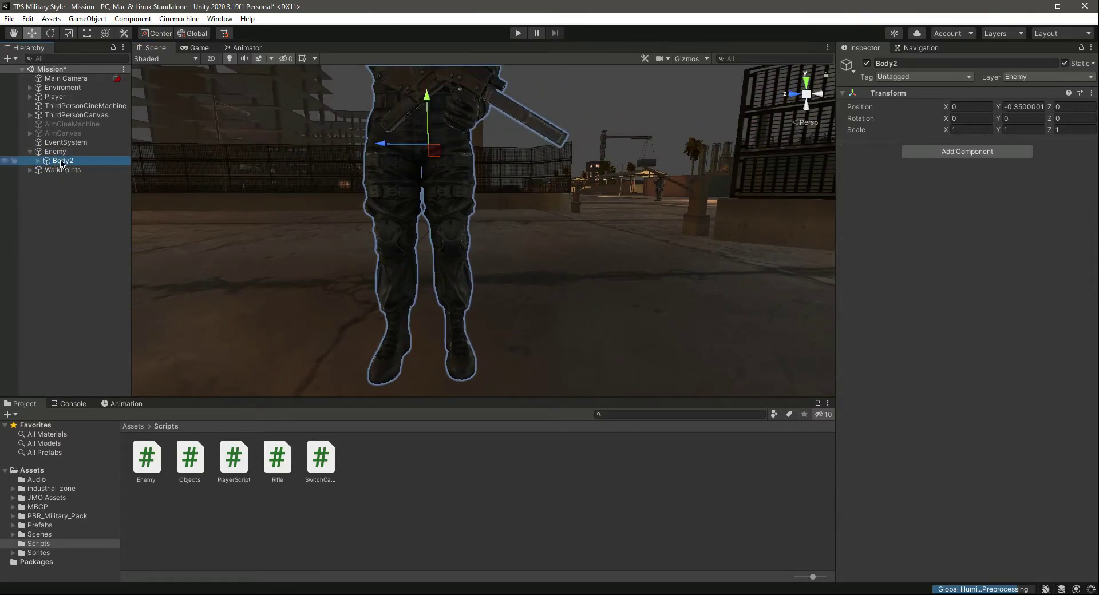
pyautogui.moveTo(463, 226); pyautogui.dragTo(470, 274, button='right')
pyautogui.press('f')
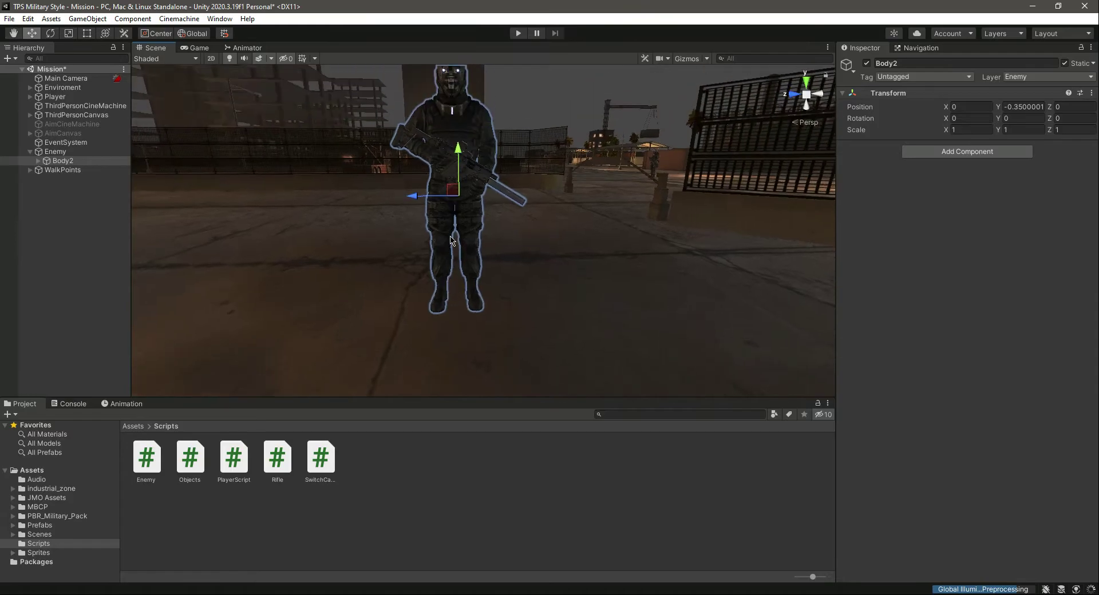
pyautogui.hotkey('ctrl', 's')
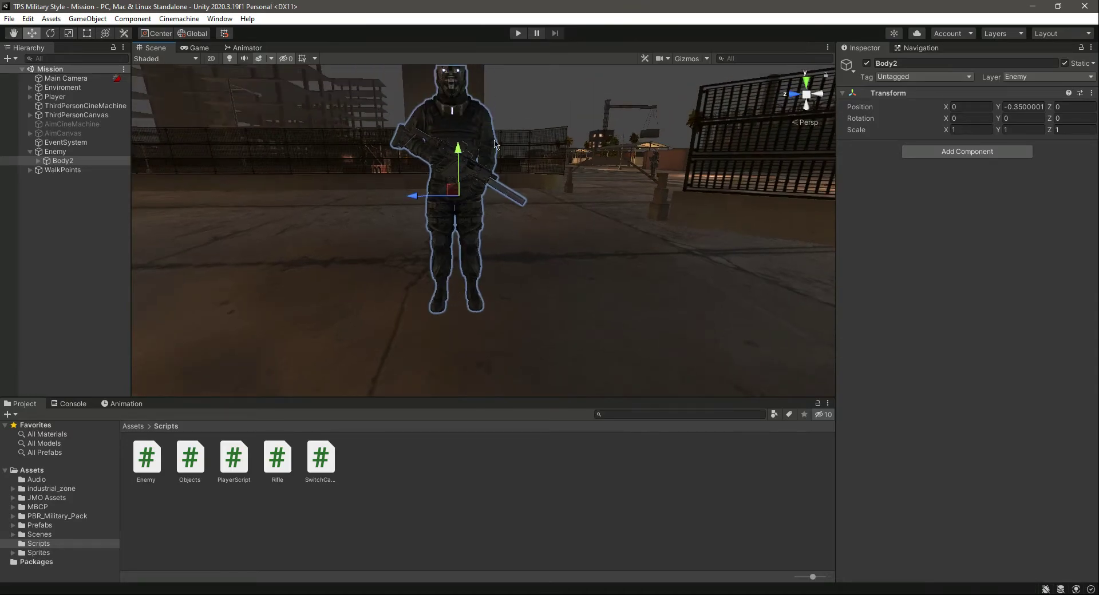
# Run the game again, walk the player to the enemy to check how its body sits on the ground, and stop.
pyautogui.click(518, 33)
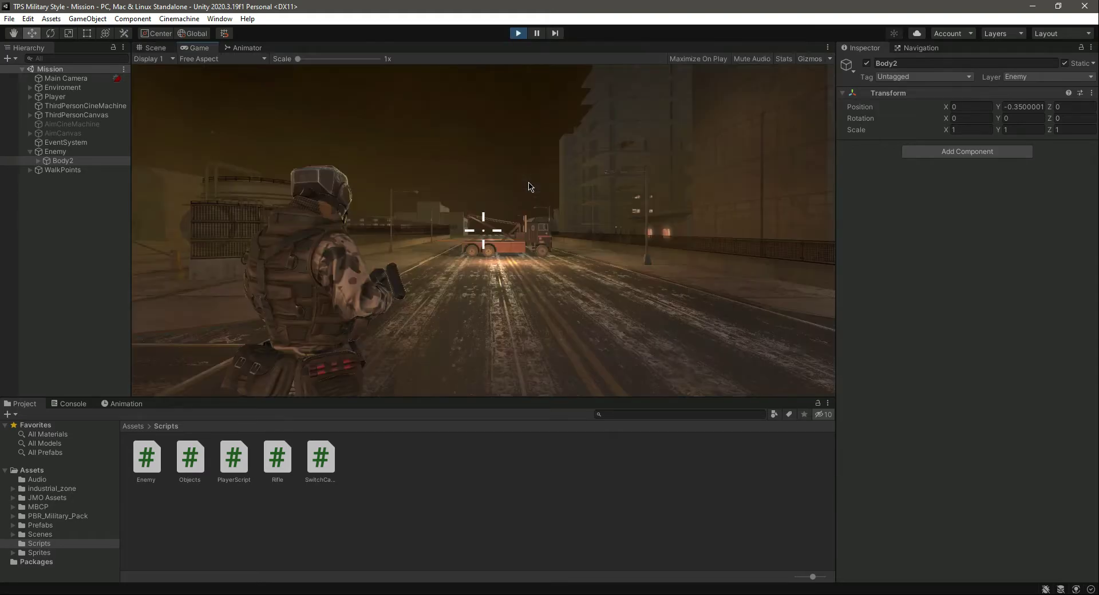
pyautogui.press('w')
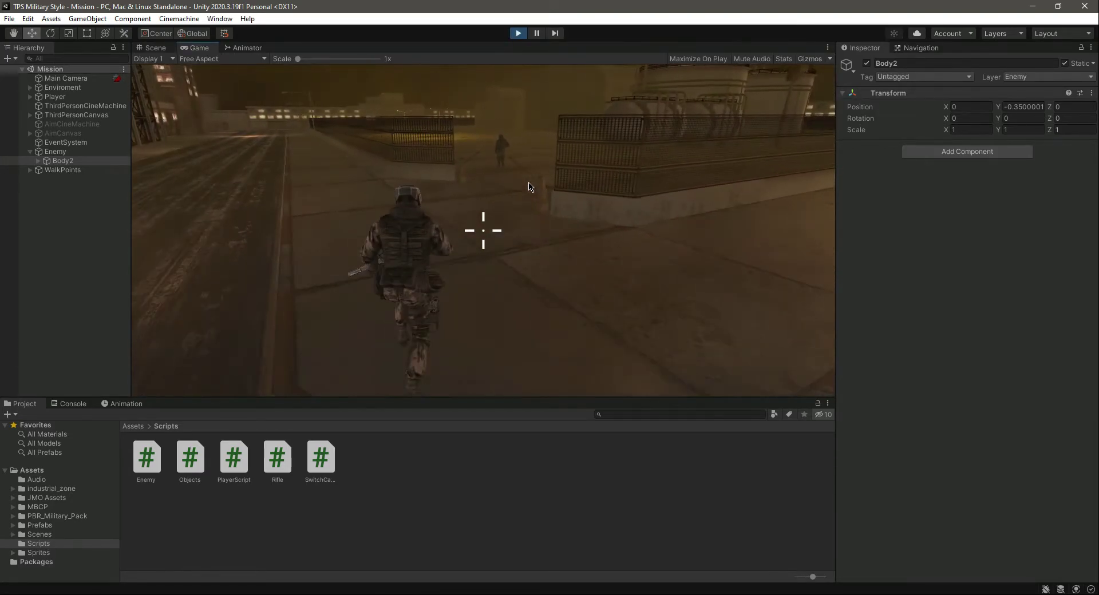
pyautogui.press('w')
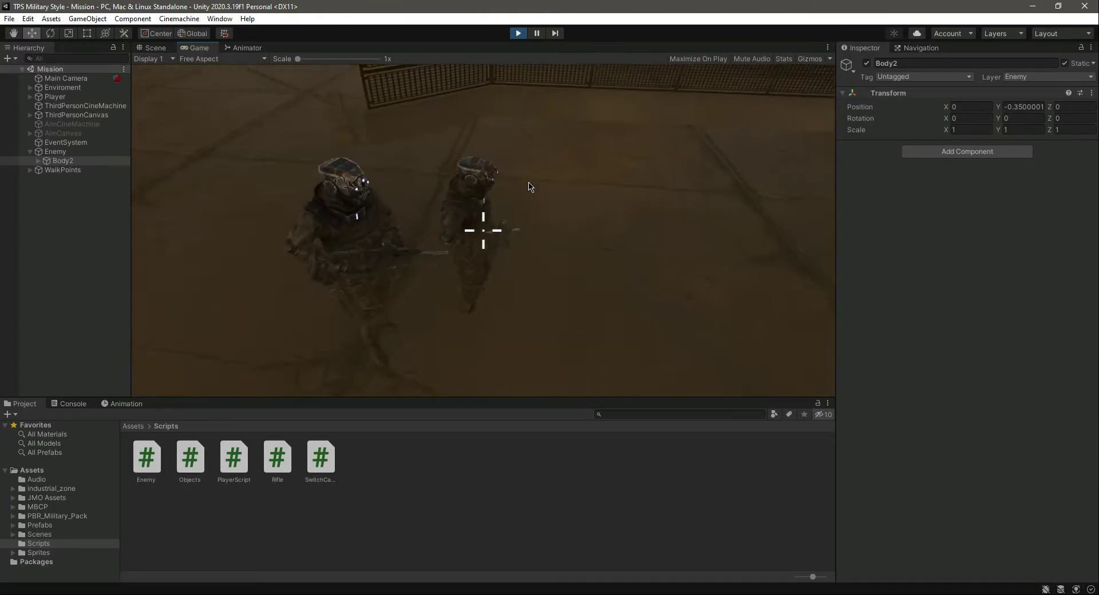
pyautogui.hotkey('ctrl', 'p')
# Lower the Enemy object together with its body to a Y position of about -0.256.
pyautogui.click(55, 152)
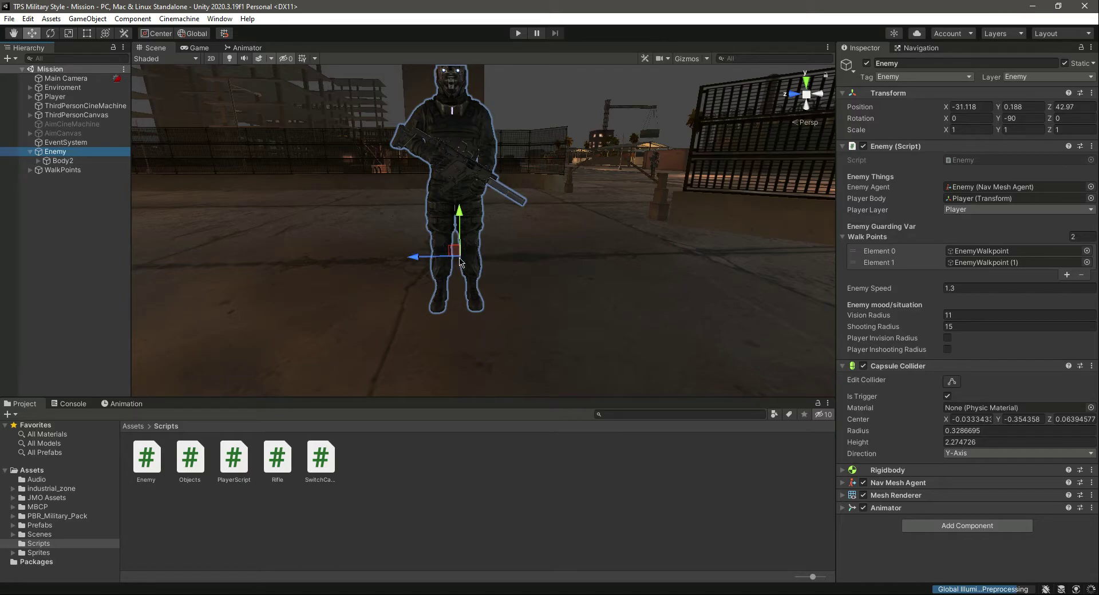
pyautogui.click(60, 161)
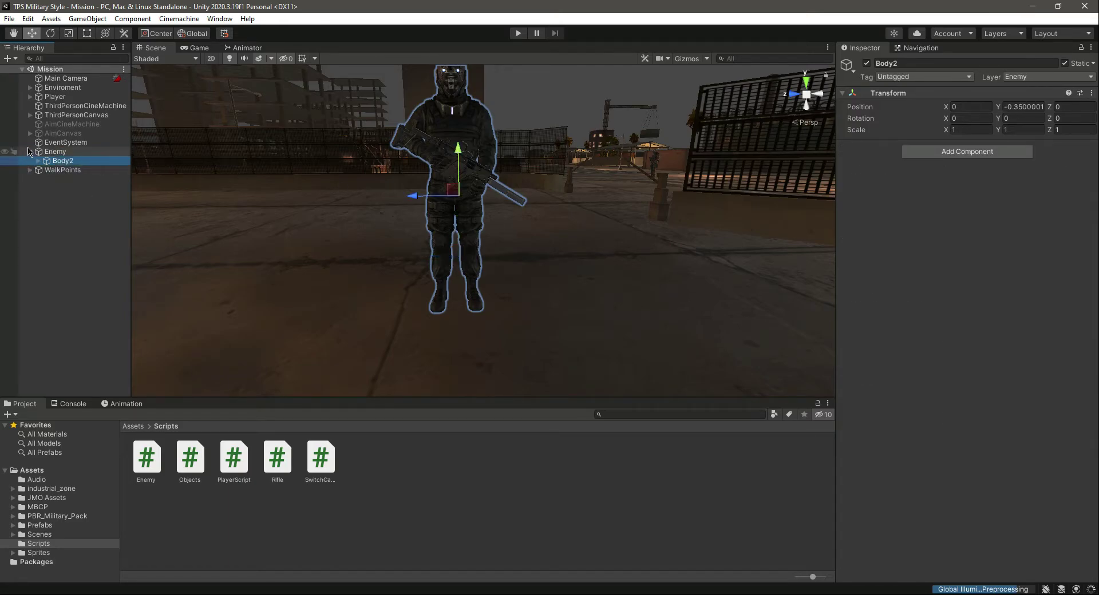
pyautogui.click(56, 152)
pyautogui.moveTo(462, 218); pyautogui.dragTo(465, 264)
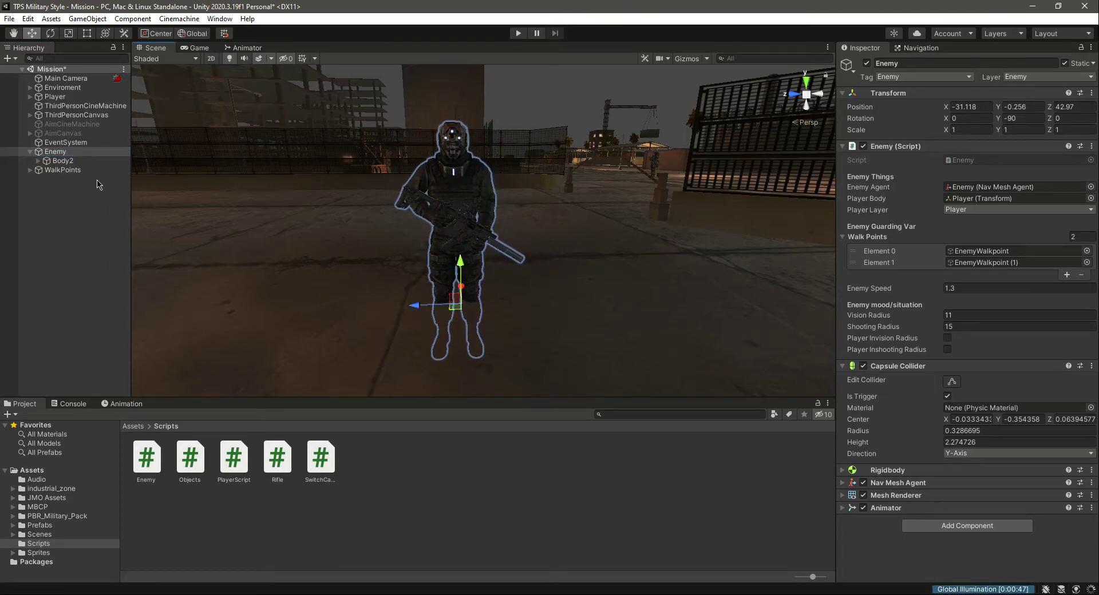
# Raise Body2 inside Enemy to a local Y position of about 0.077, back to ground level.
pyautogui.click(77, 161)
pyautogui.moveTo(462, 211); pyautogui.dragTo(463, 162)
pyautogui.click(67, 153)
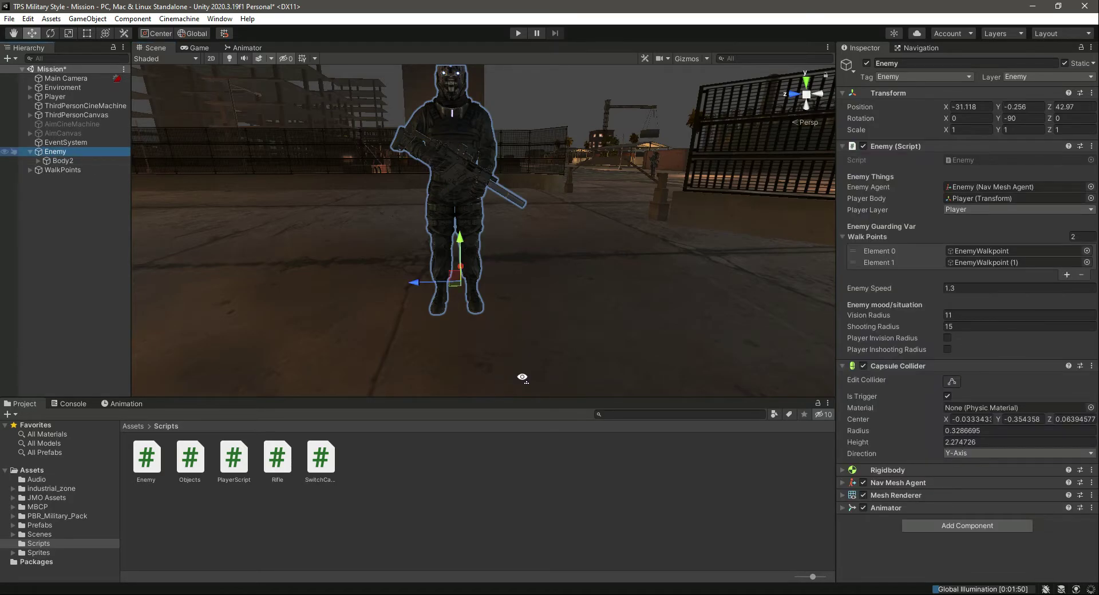
pyautogui.press('w')
pyautogui.moveTo(522, 378); pyautogui.dragTo(452, 303, button='right')
pyautogui.press('a')
pyautogui.press('d')
pyautogui.scroll(3, 444, 300)
pyautogui.scroll(-4, 444, 300)
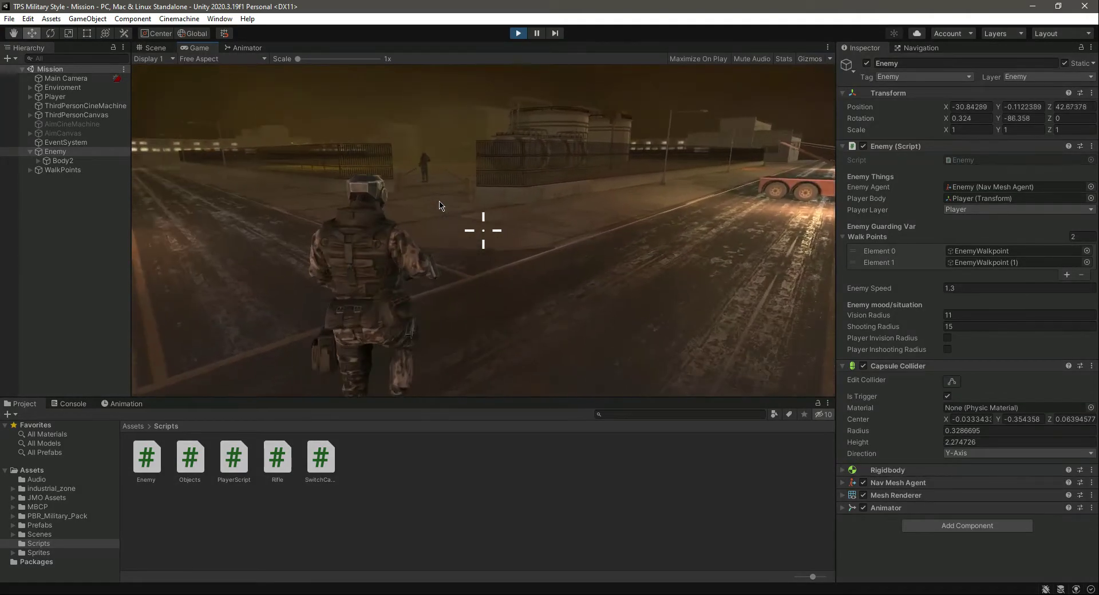
# Play-test the repositioned enemy by aiming and walking up to it, stop the game and clear the selection.
pyautogui.press('w')
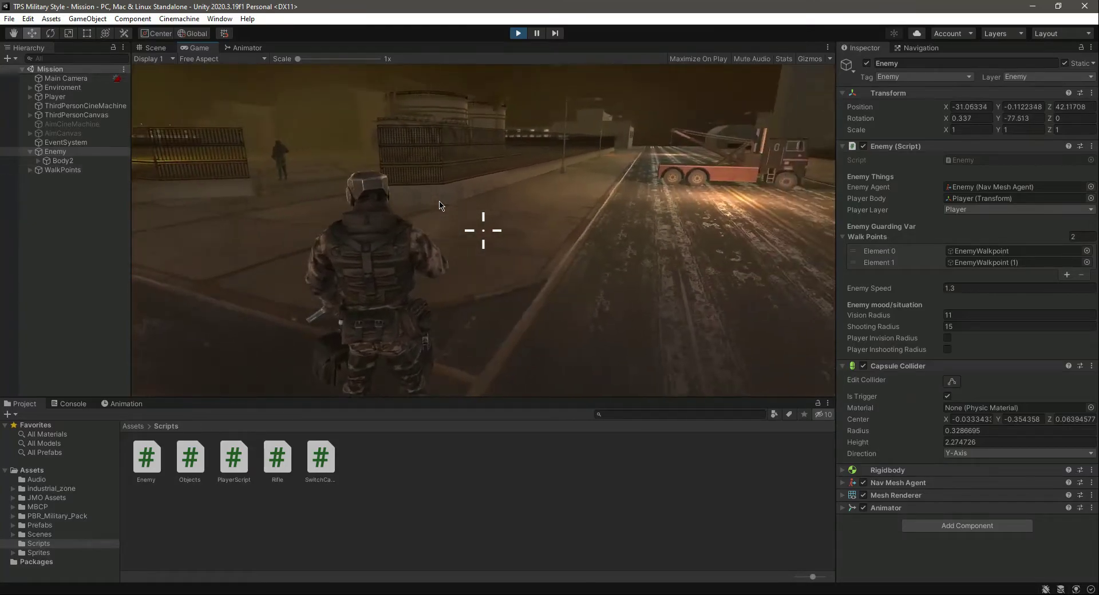
pyautogui.rightClick(439, 206)
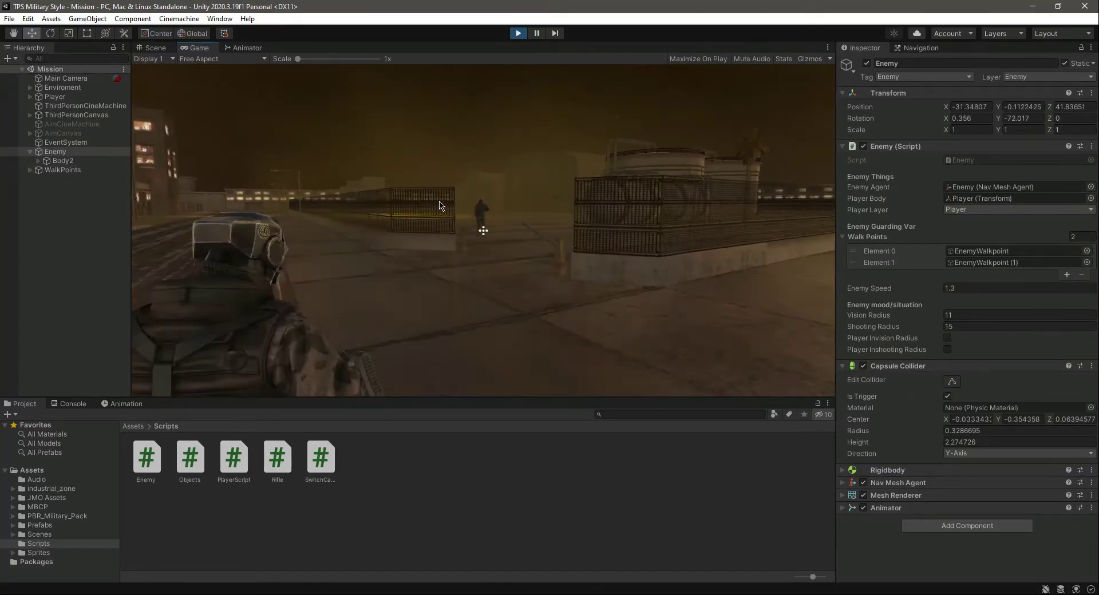
pyautogui.press('w')
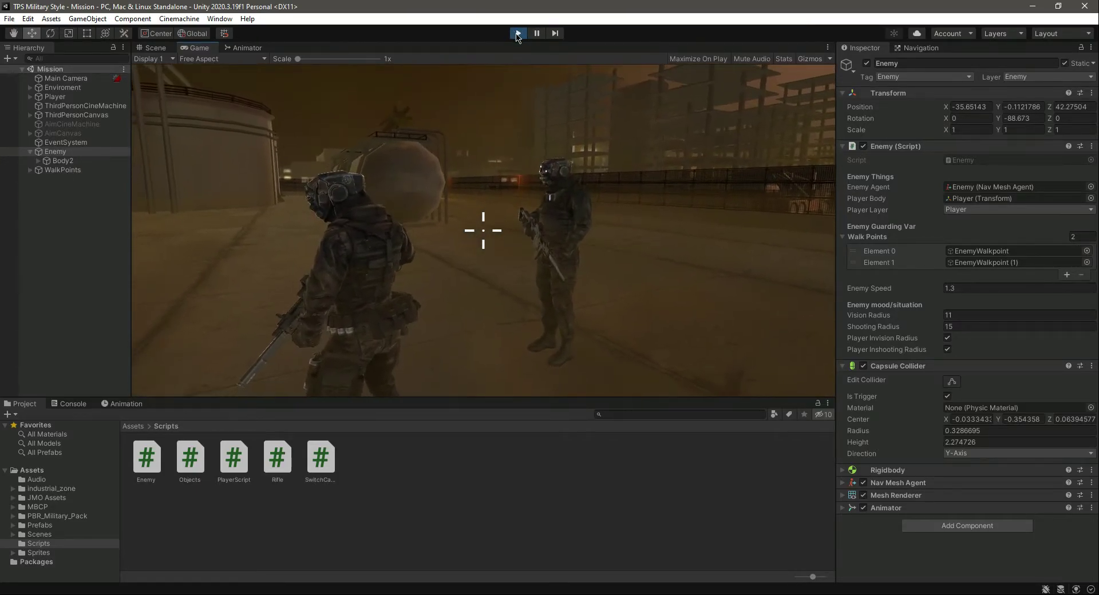
pyautogui.click(517, 34)
pyautogui.click(73, 228)
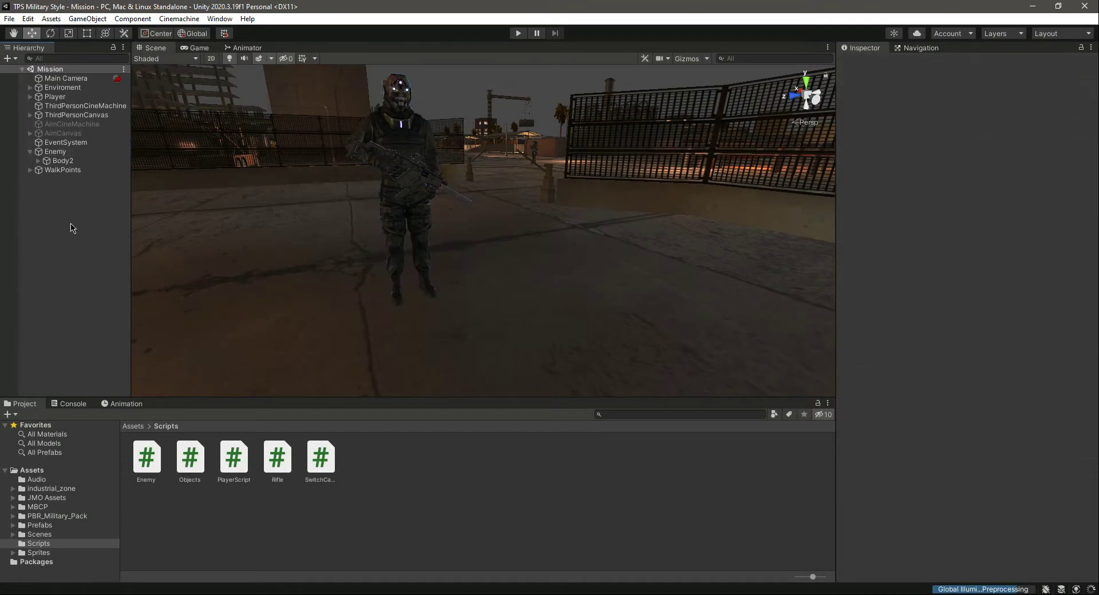
# Examine the enemy's feet against the ground and compare the pivot positions of Enemy and Body2.
pyautogui.click(92, 151)
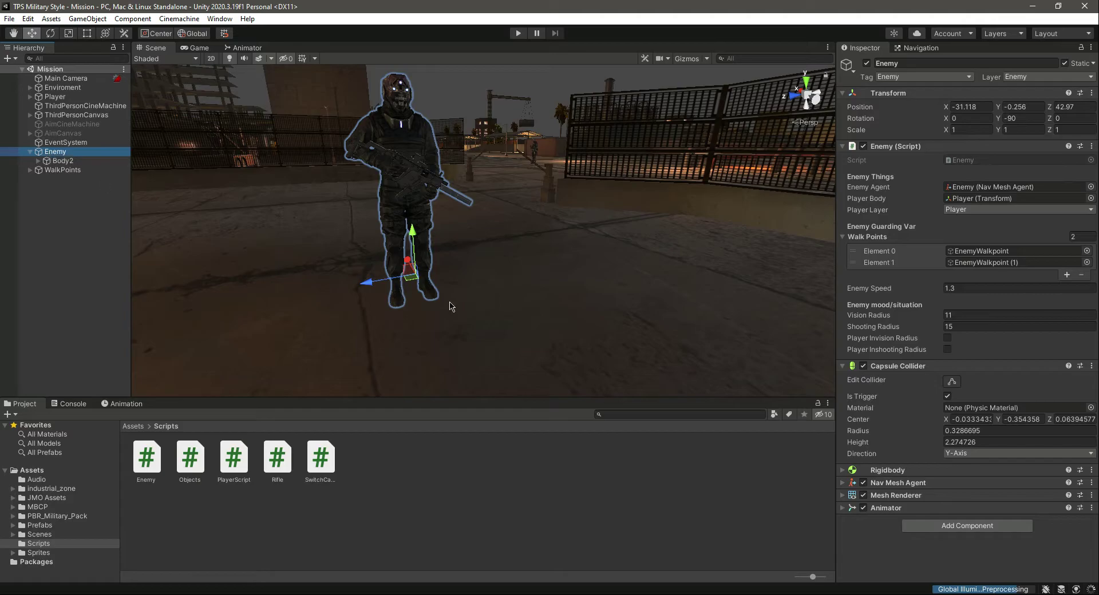
pyautogui.scroll(6, 451, 307)
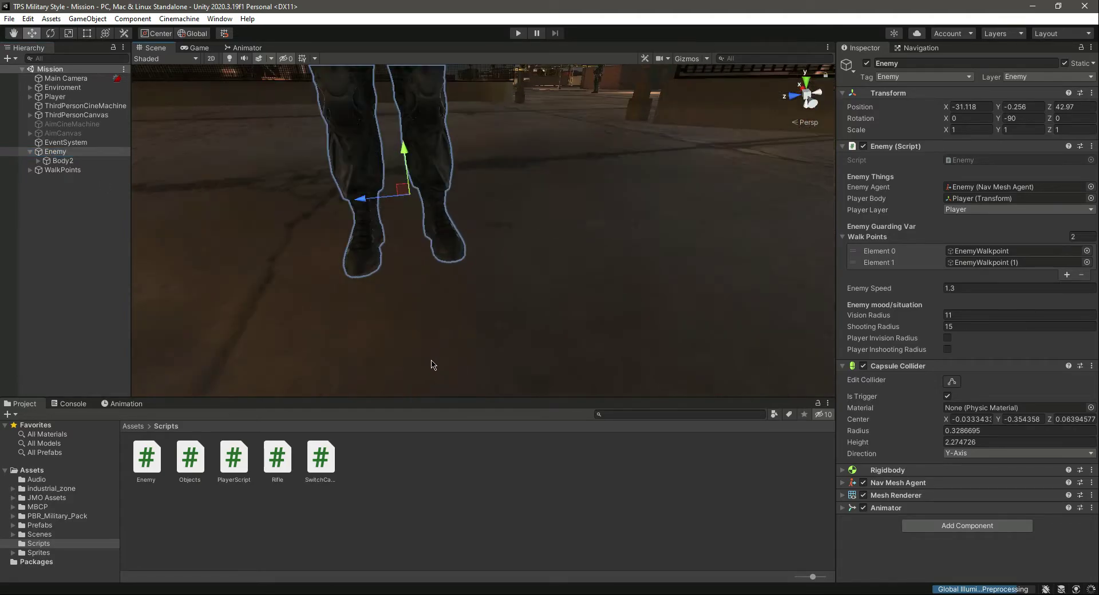
pyautogui.scroll(2, 431, 365)
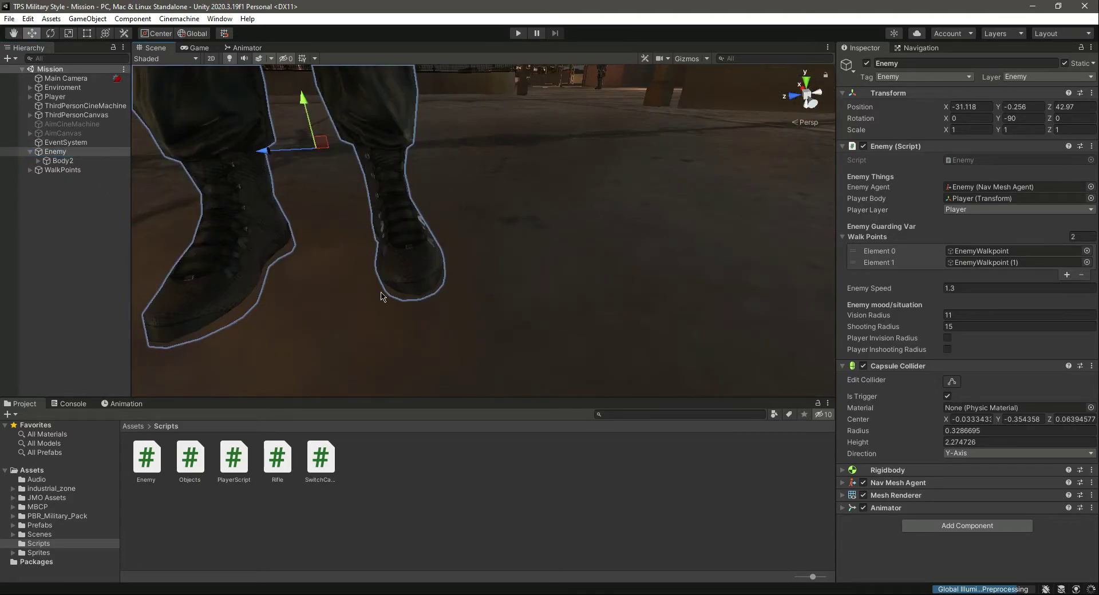
pyautogui.scroll(-3, 399, 290)
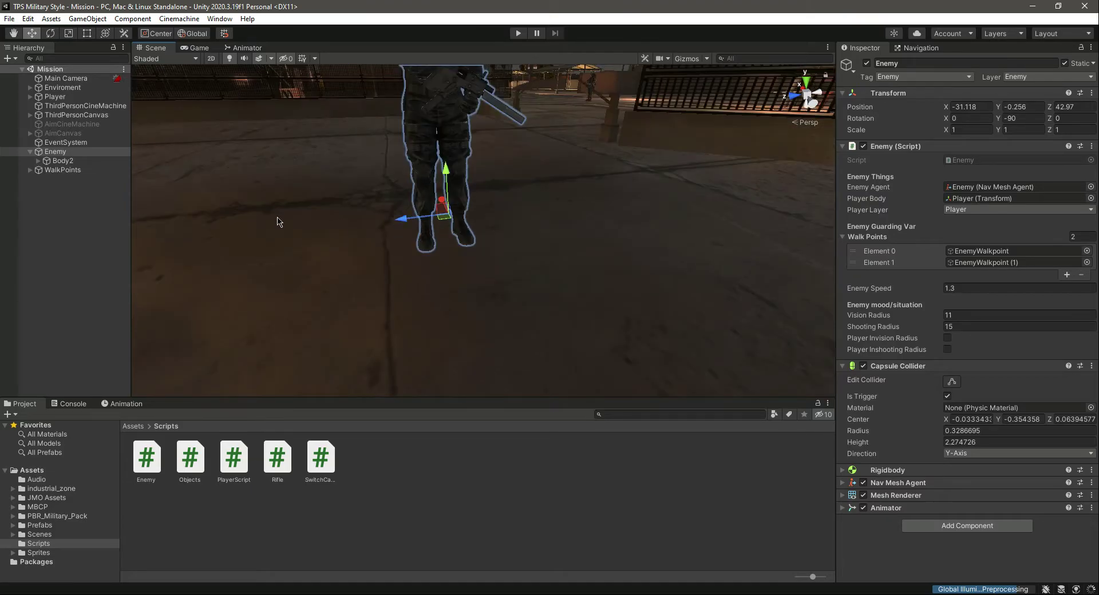
pyautogui.click(62, 161)
pyautogui.moveTo(457, 323)
pyautogui.mouseDown(button='right')
pyautogui.moveTo(479, 257)
pyautogui.moveTo(439, 274)
pyautogui.moveTo(463, 305)
pyautogui.mouseUp(button='right')
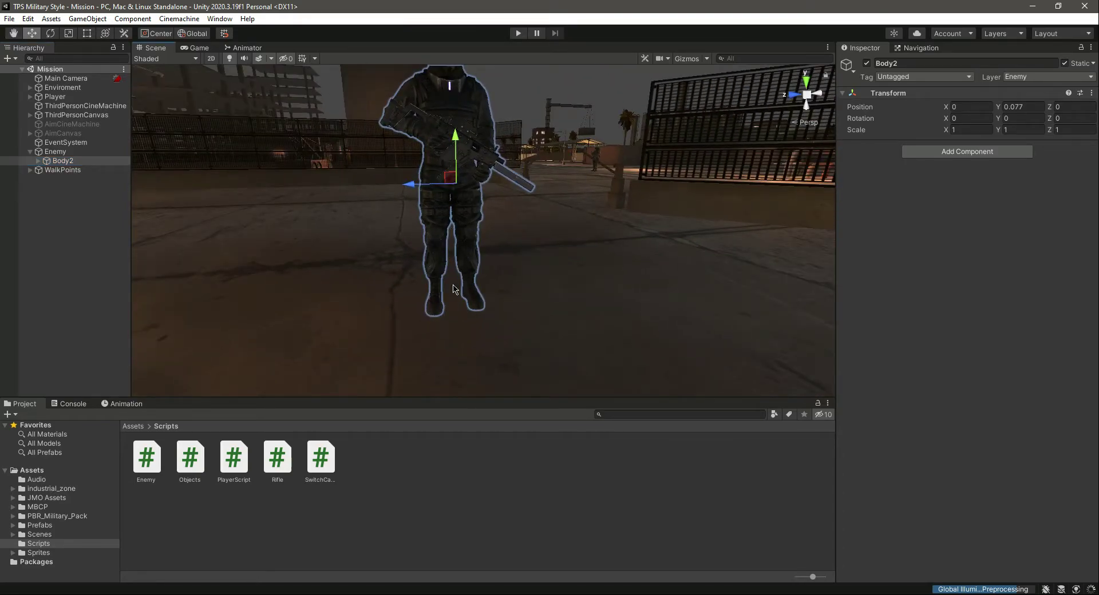
pyautogui.click(57, 151)
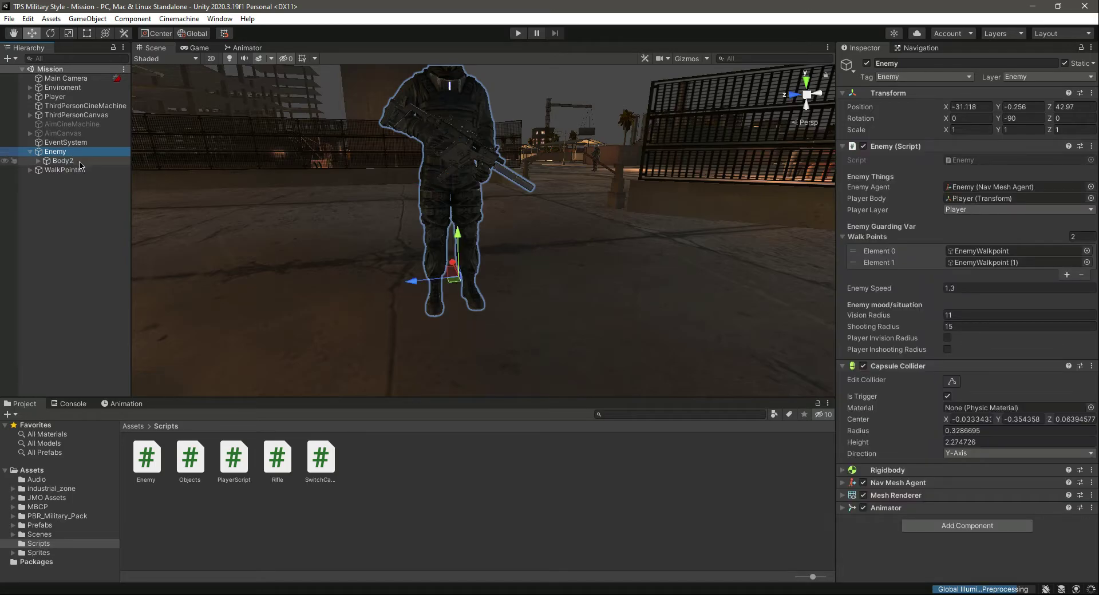
pyautogui.click(80, 164)
pyautogui.click(77, 152)
pyautogui.click(456, 161)
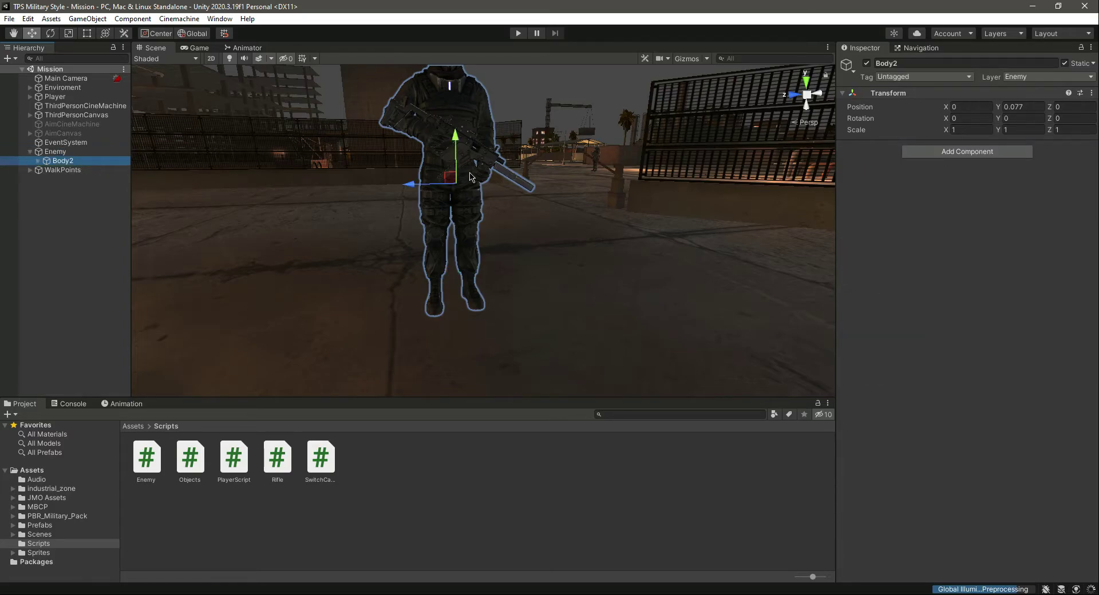
# Extend the top of the Enemy's capsule collider upward over the body, to a height of about 3.61.
pyautogui.click(55, 152)
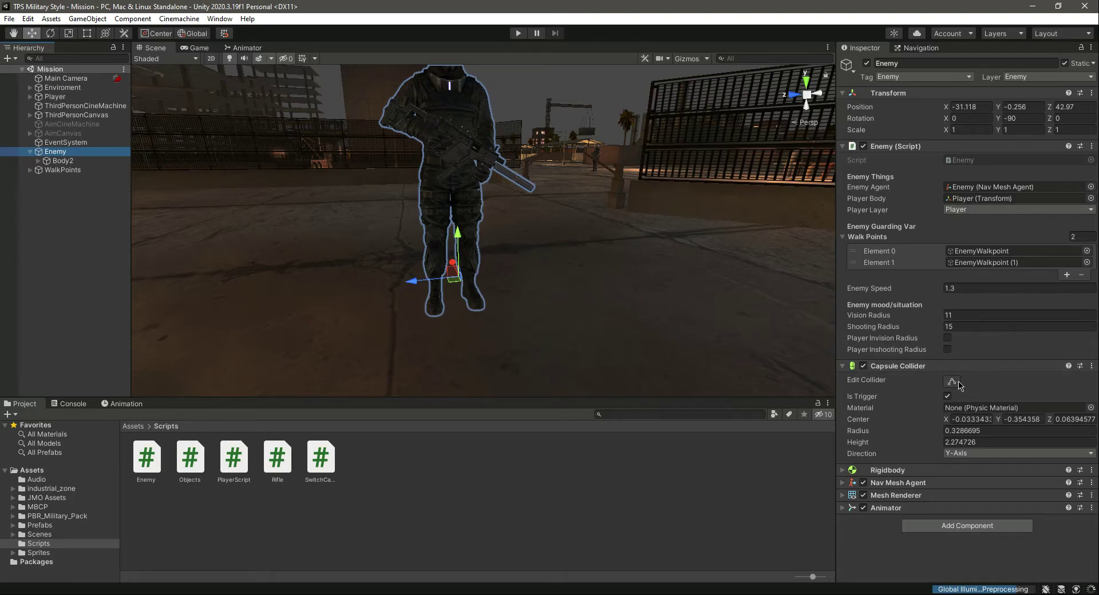
pyautogui.click(952, 381)
pyautogui.moveTo(456, 220); pyautogui.dragTo(456, 111)
pyautogui.moveTo(499, 251); pyautogui.dragTo(485, 196, button='right')
pyautogui.moveTo(482, 209); pyautogui.dragTo(479, 130)
pyautogui.moveTo(636, 154); pyautogui.dragTo(593, 269, button='right')
pyautogui.click(546, 344)
# Raise the bottom of the Enemy's capsule collider to the soldier's feet, giving a height of about 2.08.
pyautogui.moveTo(325, 276); pyautogui.dragTo(377, 302, button='right')
pyautogui.moveTo(480, 273); pyautogui.dragTo(572, 201, button='right')
pyautogui.click(55, 152)
pyautogui.click(951, 381)
pyautogui.moveTo(543, 311); pyautogui.dragTo(491, 345, button='right')
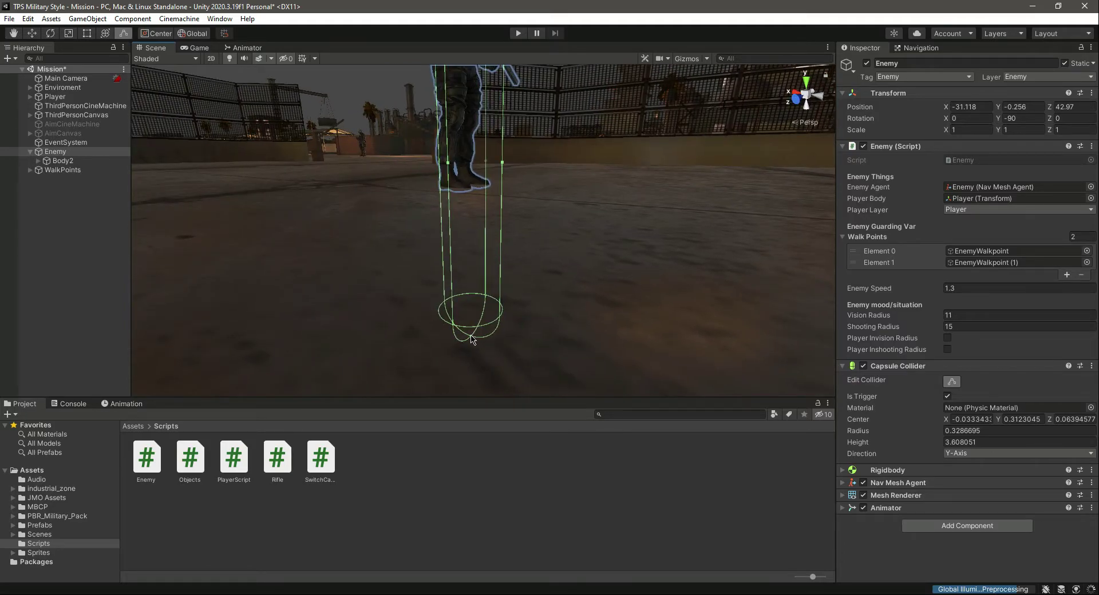
pyautogui.moveTo(472, 339); pyautogui.dragTo(480, 196)
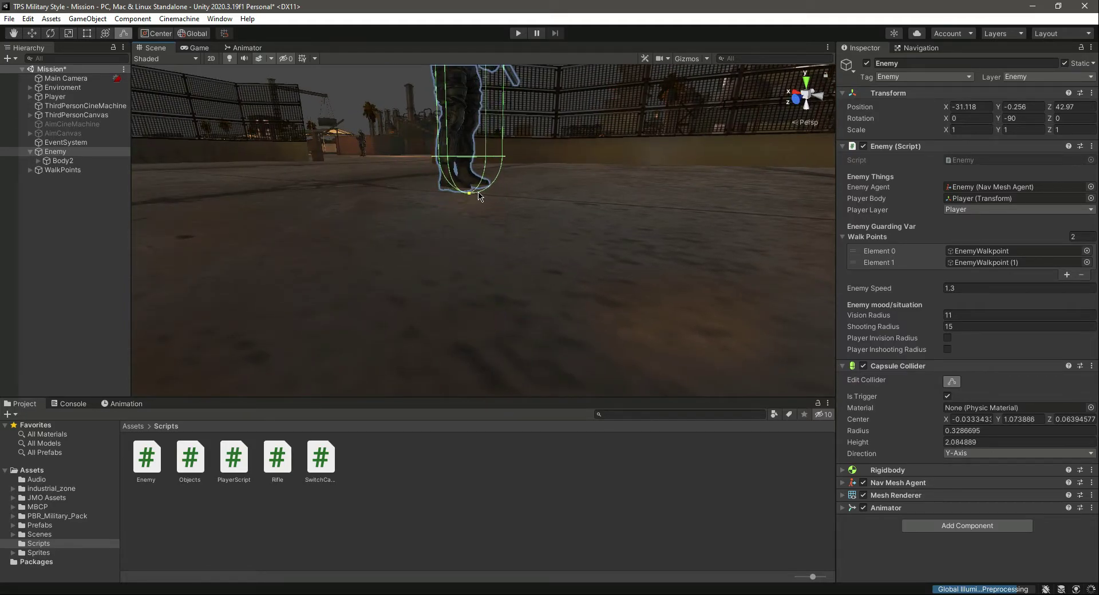
# Widen the Enemy's capsule collider on both sides of the body to a radius of about 0.37 and save the scene.
pyautogui.moveTo(480, 196); pyautogui.dragTo(542, 297, button='right')
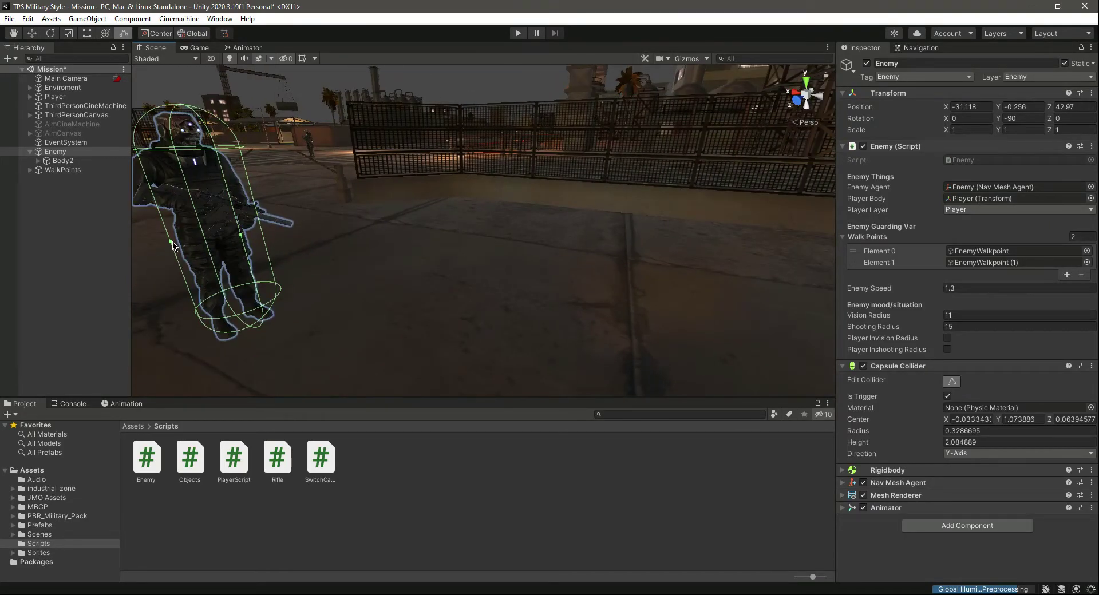
pyautogui.moveTo(171, 243); pyautogui.dragTo(164, 245)
pyautogui.moveTo(341, 238); pyautogui.dragTo(324, 216, button='right')
pyautogui.keyDown('alt'); pyautogui.moveTo(342, 235); pyautogui.dragTo(289, 228); pyautogui.keyUp('alt')
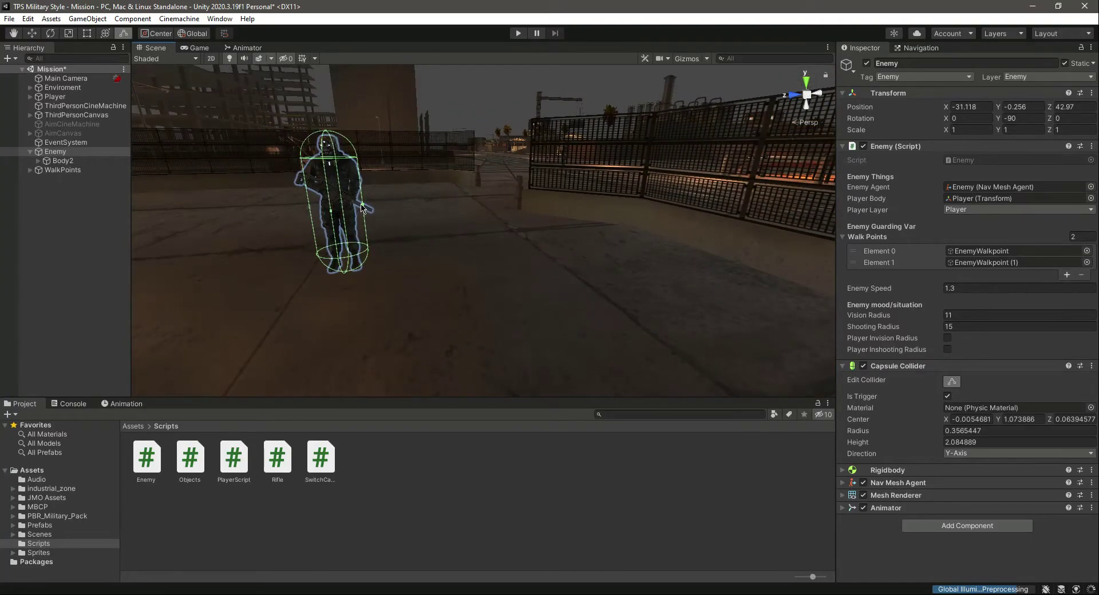
pyautogui.moveTo(362, 208); pyautogui.dragTo(369, 209)
pyautogui.moveTo(399, 224); pyautogui.dragTo(360, 226, button='right')
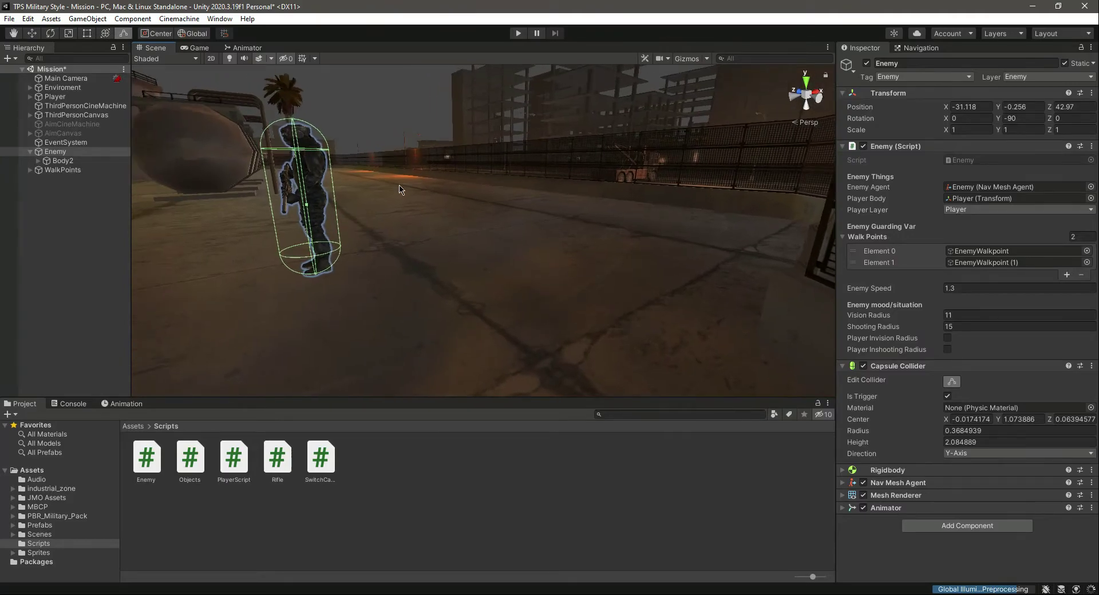
pyautogui.hotkey('ctrl', 's')
# Play-test the mission by moving the player into the enemy's shooting radius and check the enemy's Player Inshooting Radius flag.
pyautogui.click(519, 33)
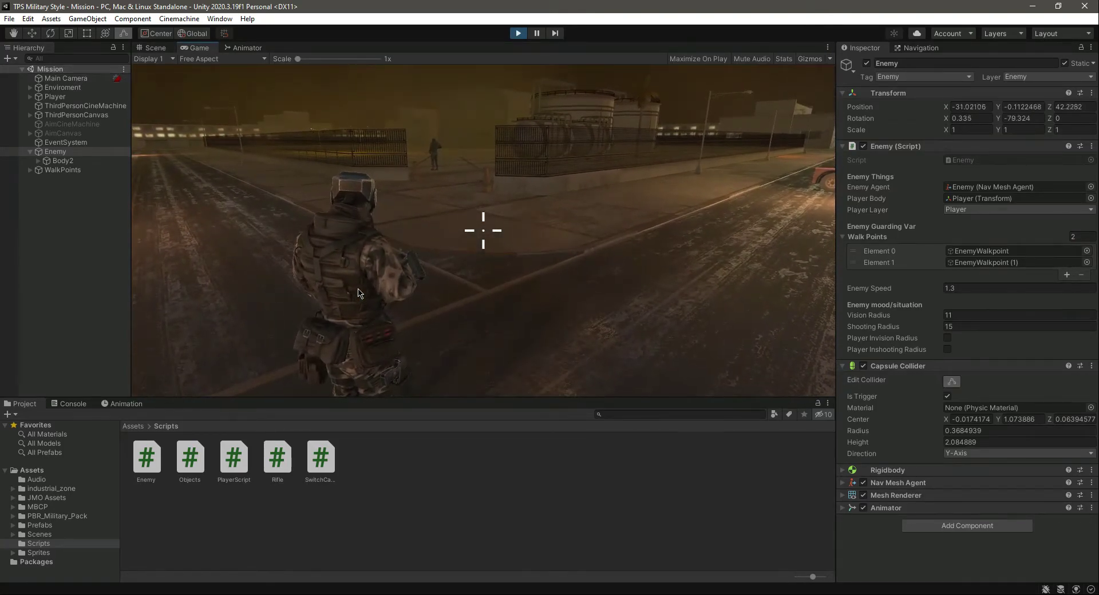
pyautogui.press('w')
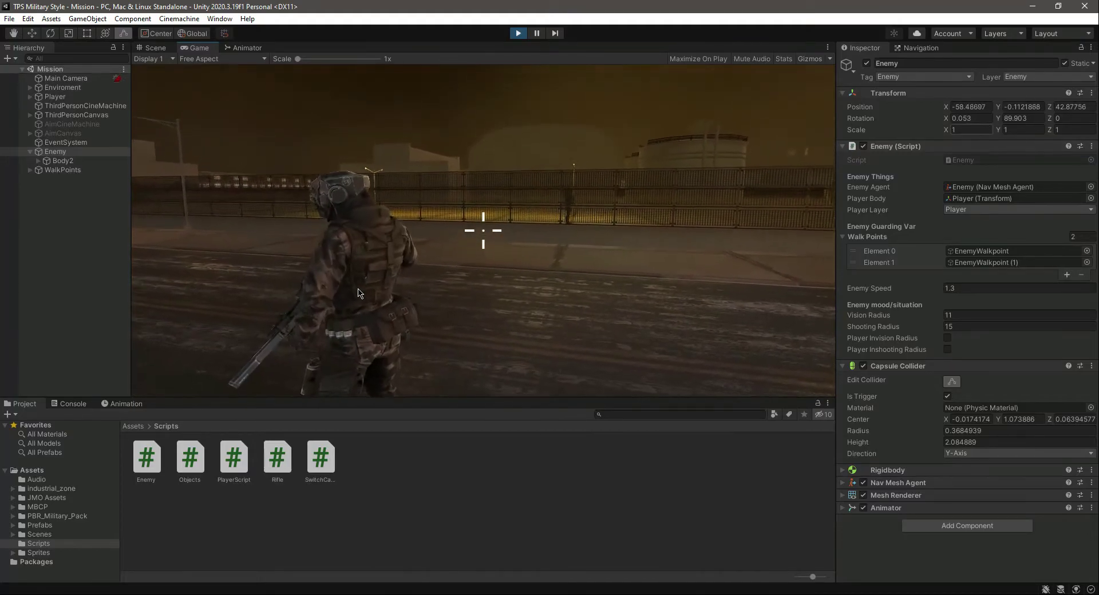
pyautogui.press('d')
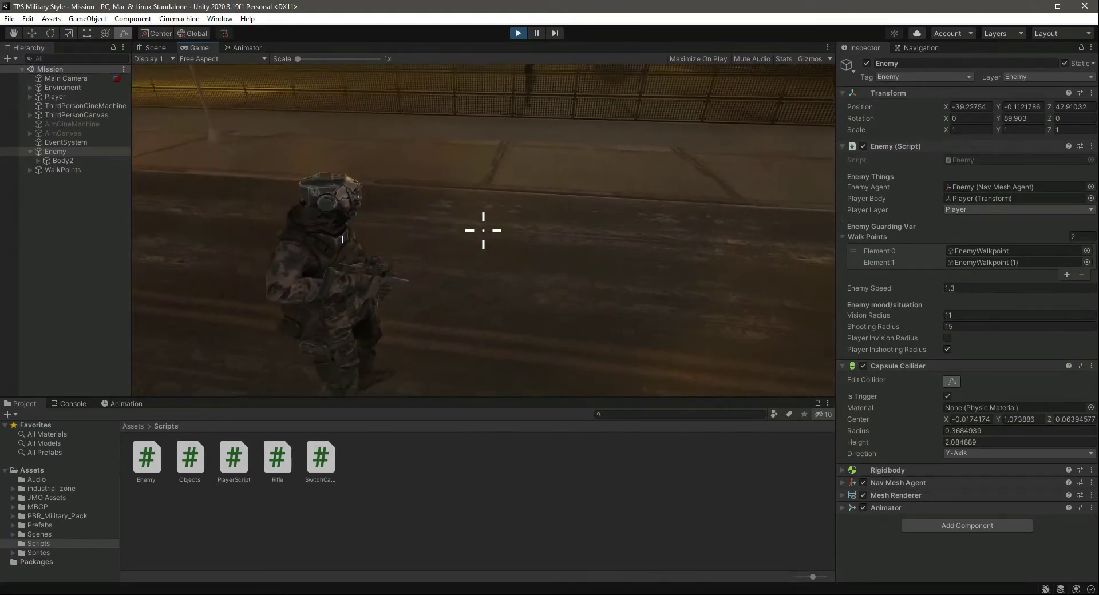
pyautogui.click(947, 350)
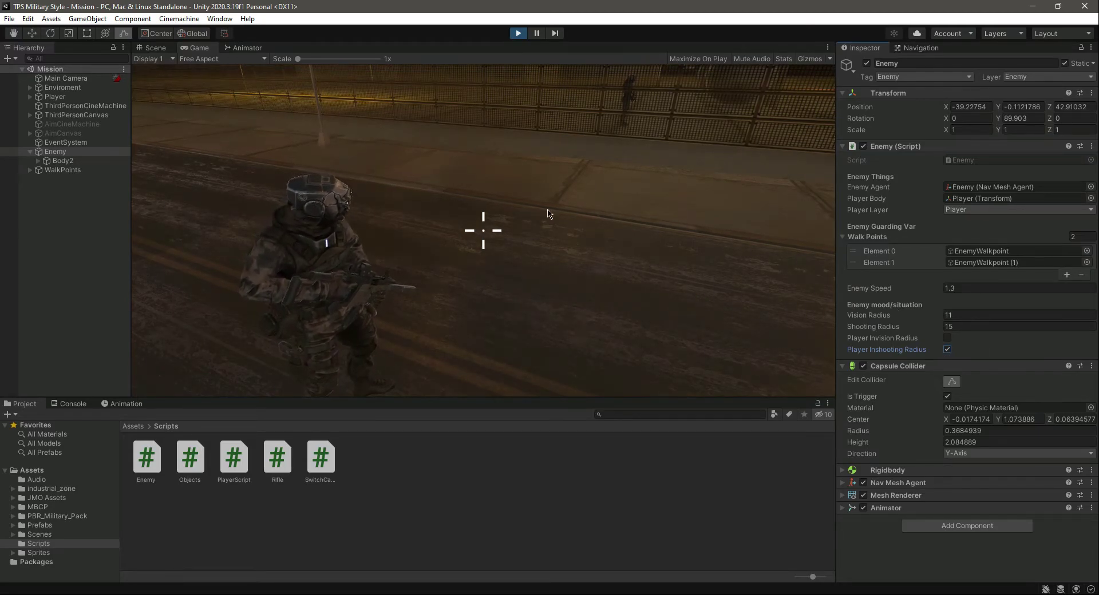
pyautogui.click(527, 278)
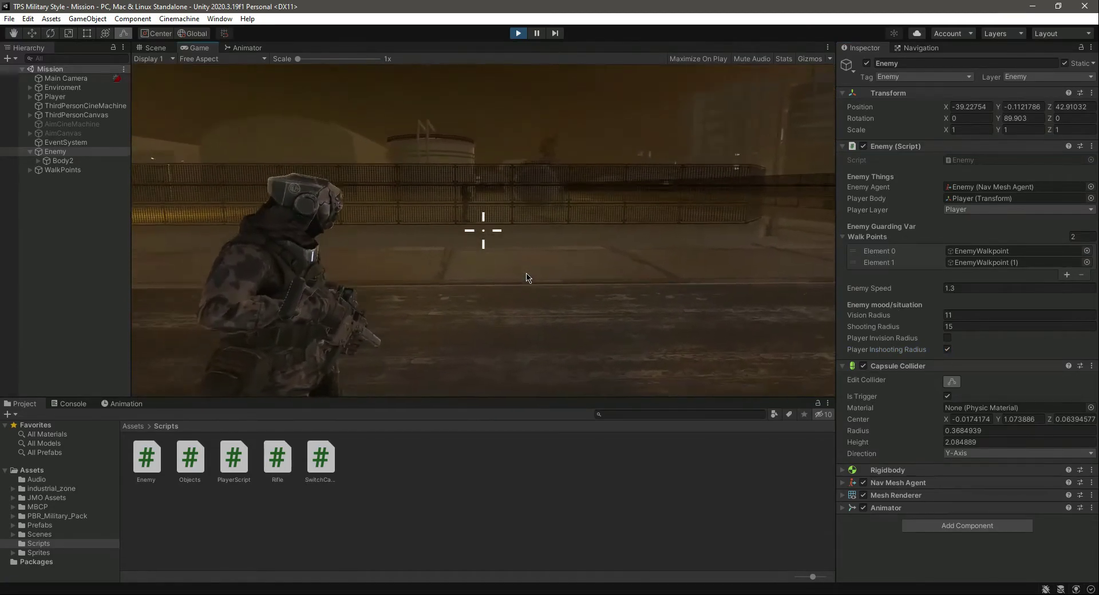